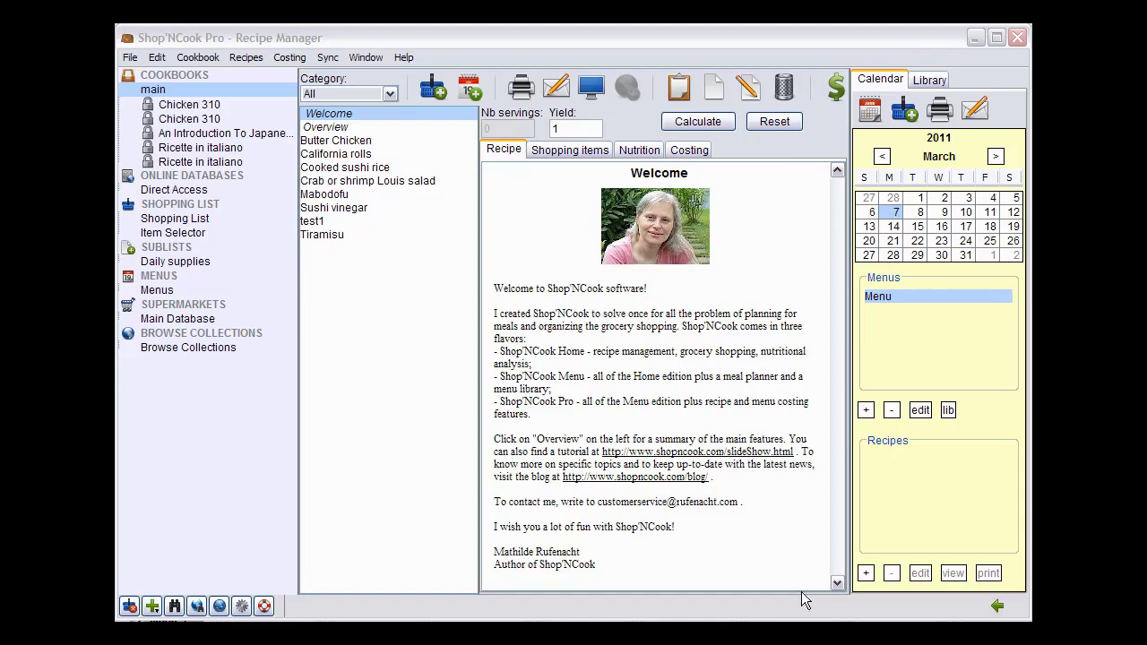
Step: Import the copied Red Beef Chili text as a new recipe with the Recipe Wizard, using English as the language
{"action": "left_click", "coordinate": [719, 87]}
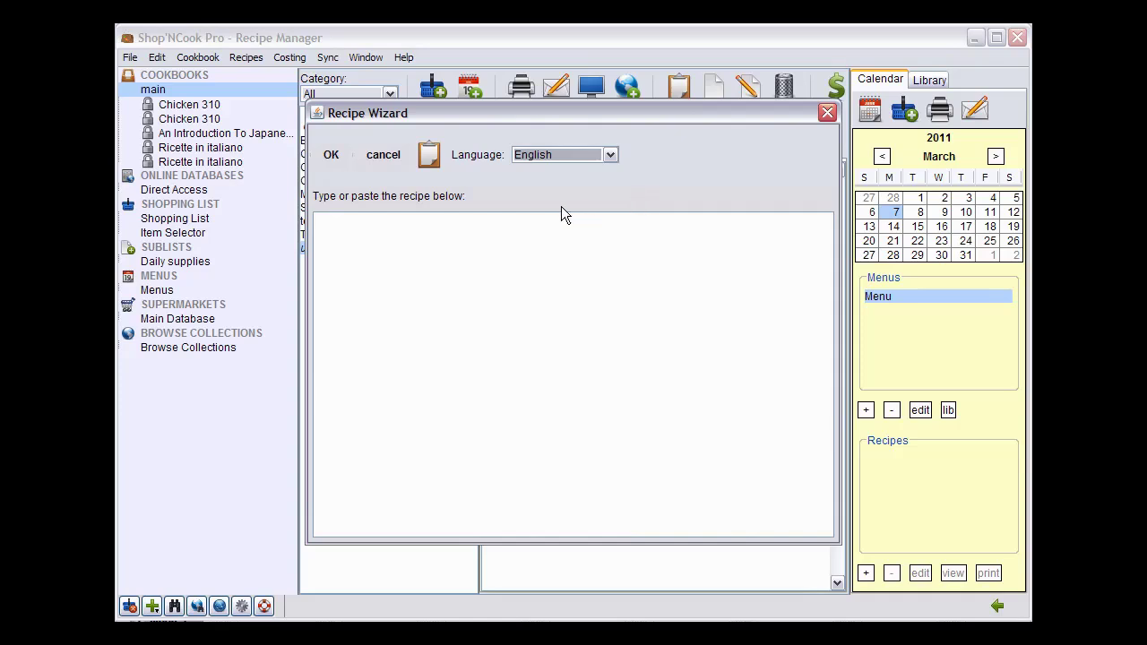
{"action": "left_click", "coordinate": [429, 156]}
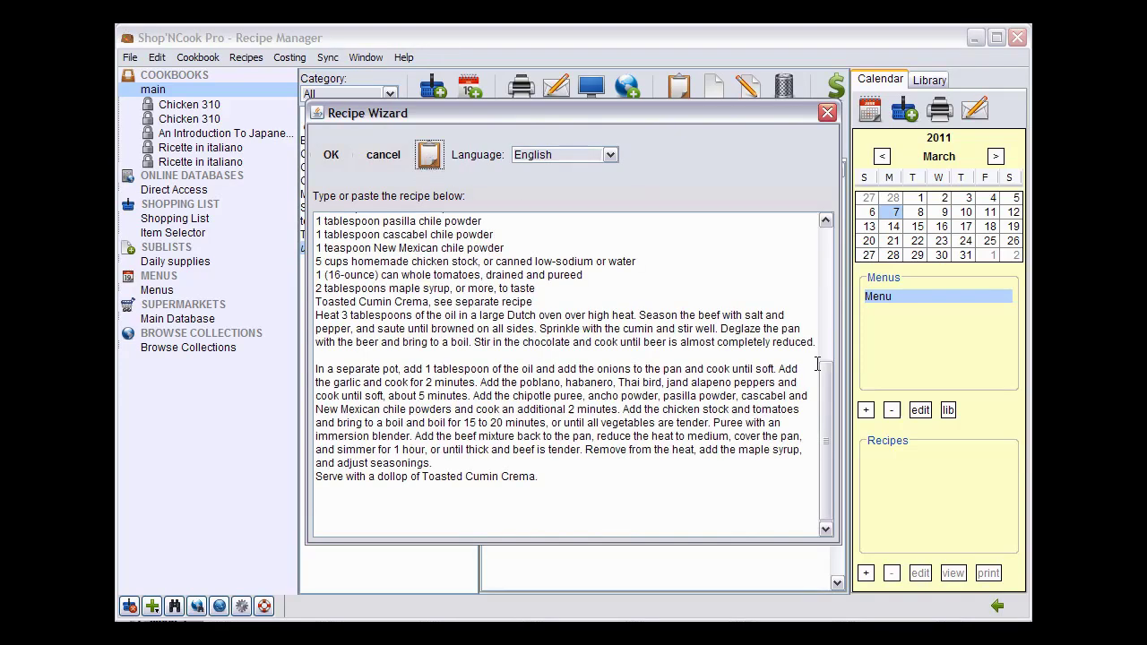
{"action": "left_click_drag", "start_coordinate": [825, 368], "coordinate": [826, 233]}
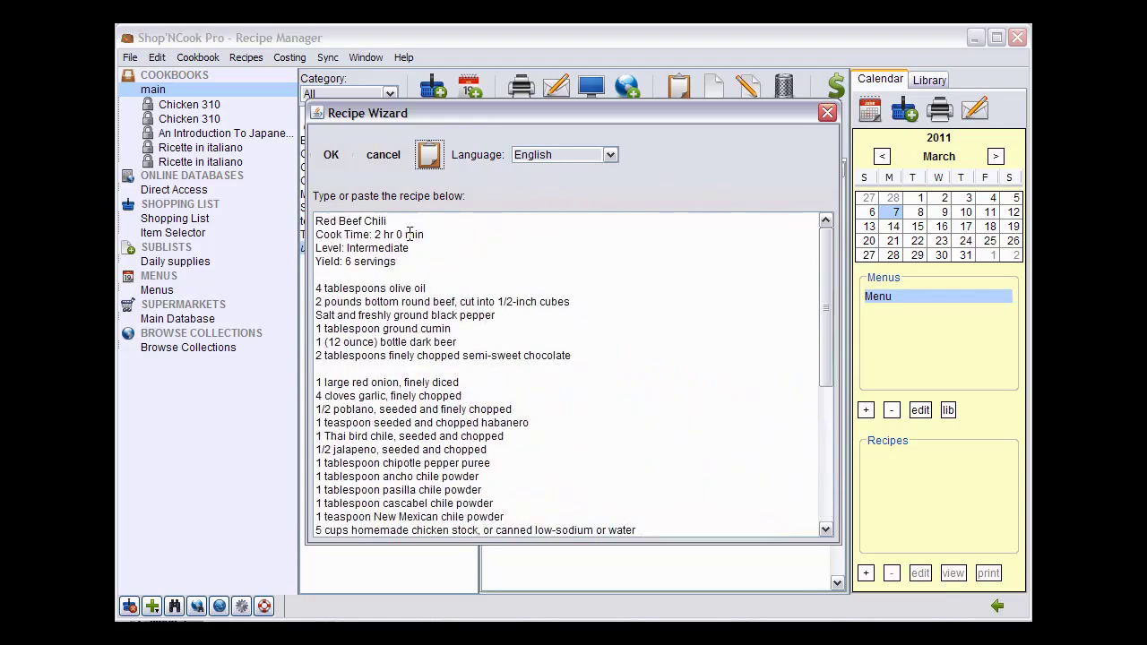
{"action": "left_click_drag", "start_coordinate": [387, 221], "coordinate": [316, 221]}
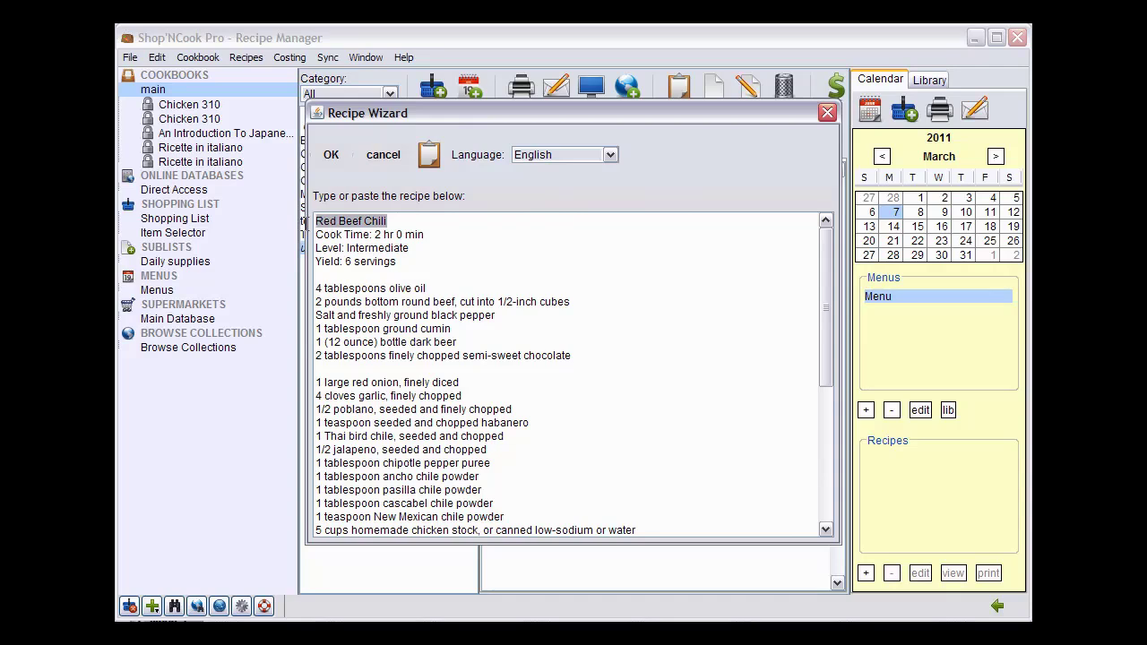
{"action": "left_click", "coordinate": [397, 221]}
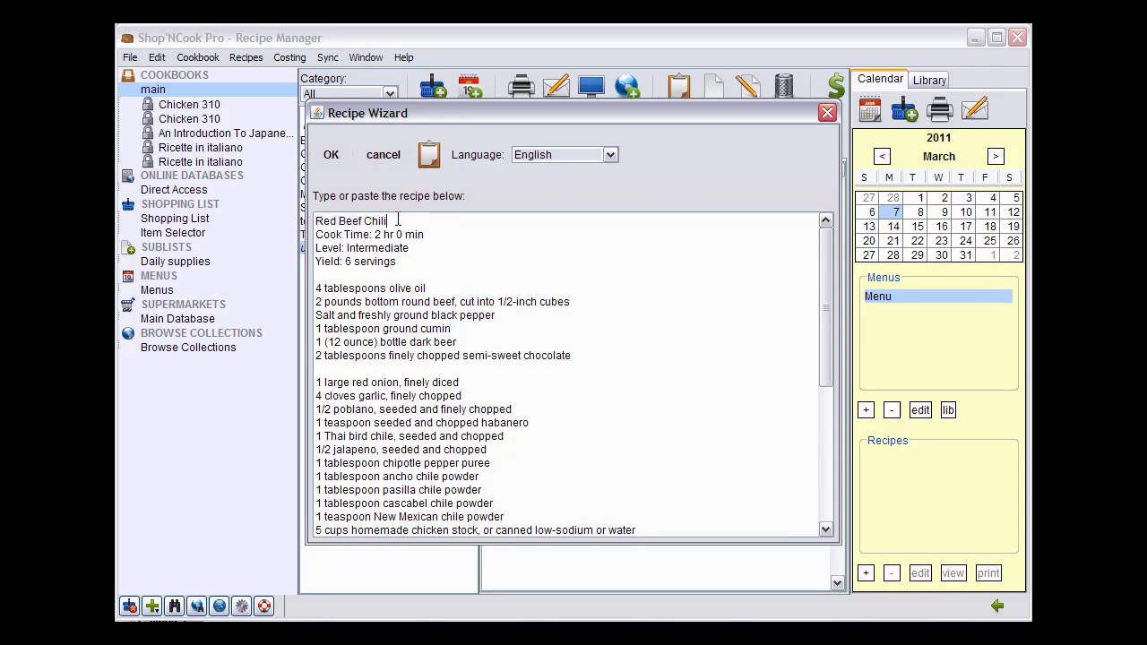
{"action": "left_click", "coordinate": [330, 158]}
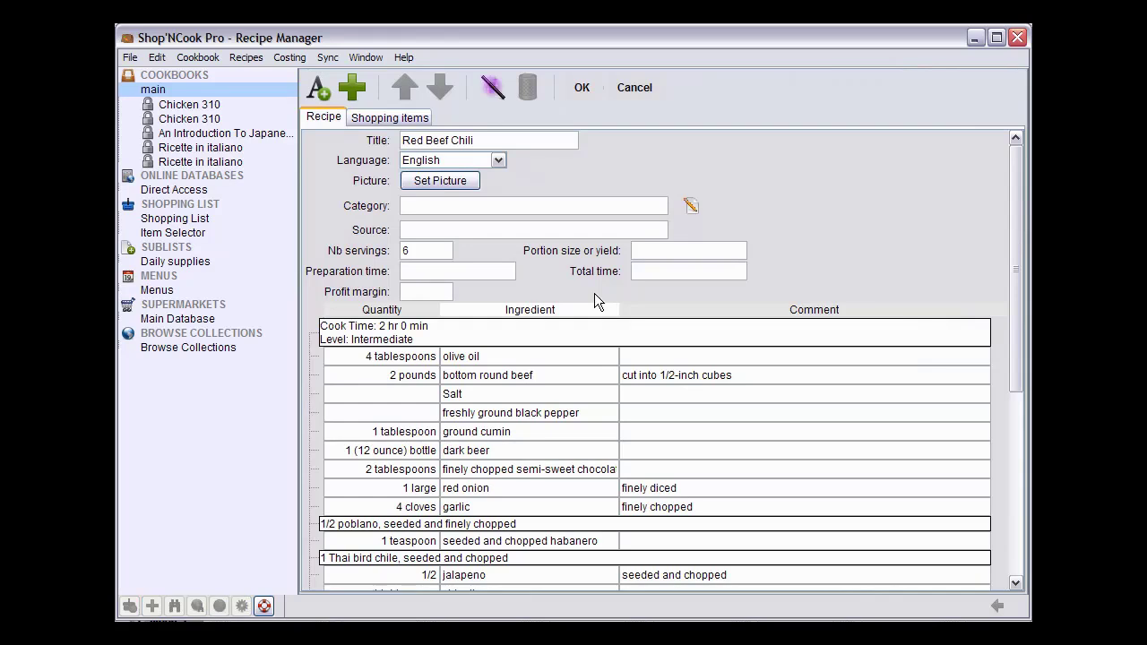
Step: Convert the "1 Thai bird chile, seeded and chopped" line into an ingredient, adding it to the dictionary linked to Vegetables:bird chile
{"action": "scroll", "coordinate": [594, 293], "scroll_direction": "down", "scroll_amount": 4}
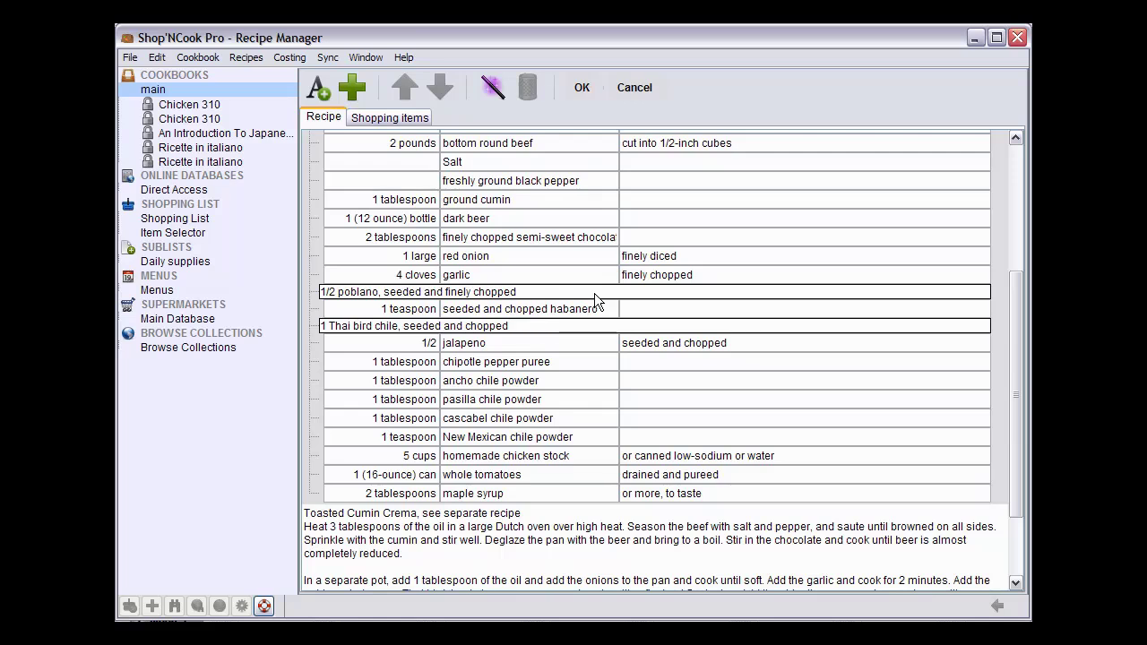
{"action": "left_click", "coordinate": [363, 326]}
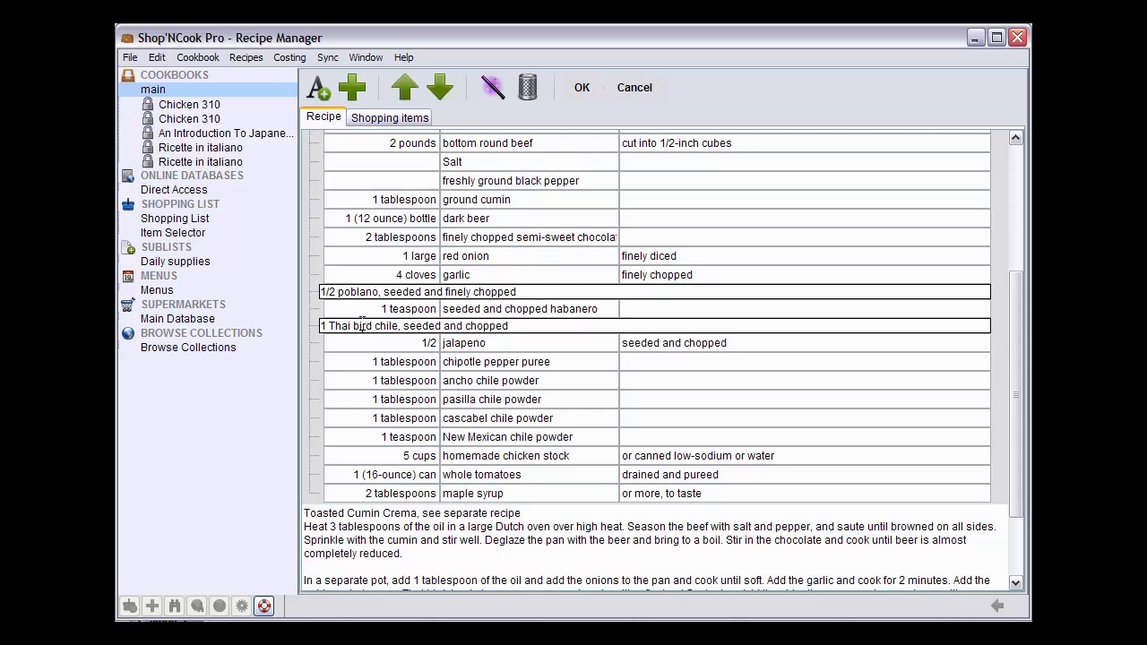
{"action": "left_click", "coordinate": [489, 85]}
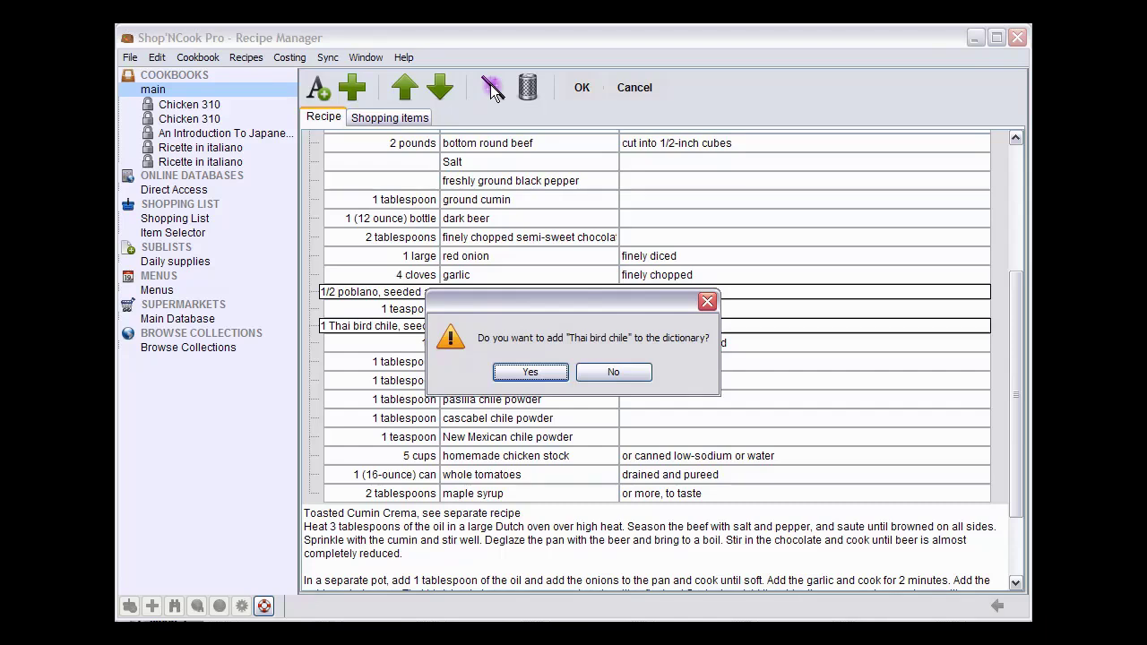
{"action": "left_click", "coordinate": [529, 373]}
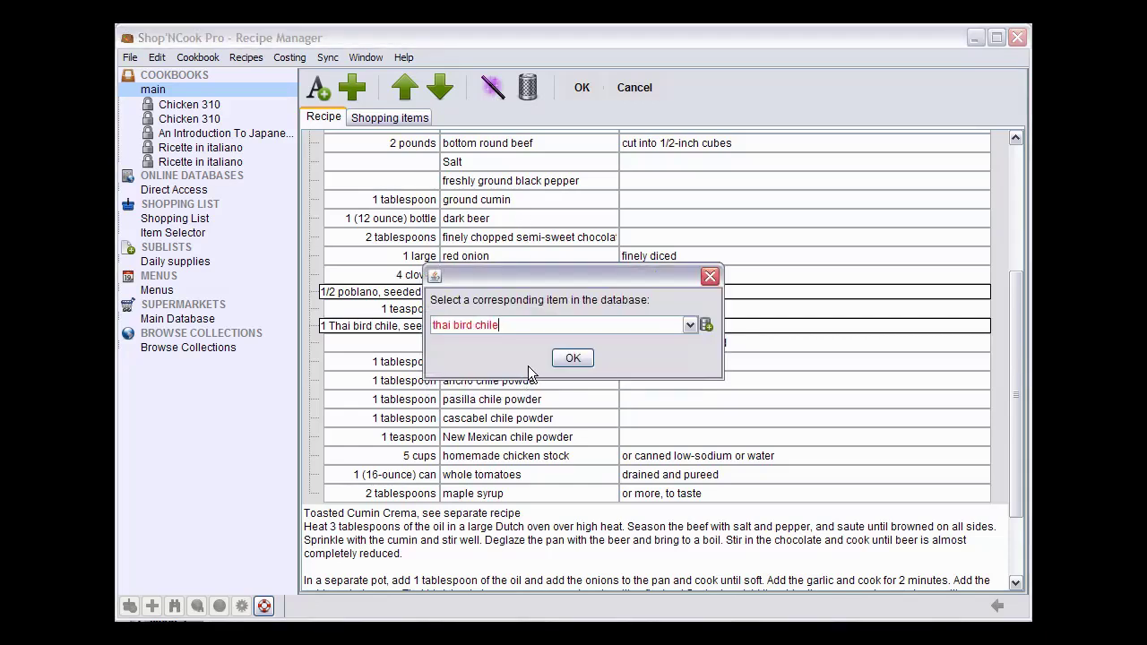
{"action": "left_click", "coordinate": [690, 328]}
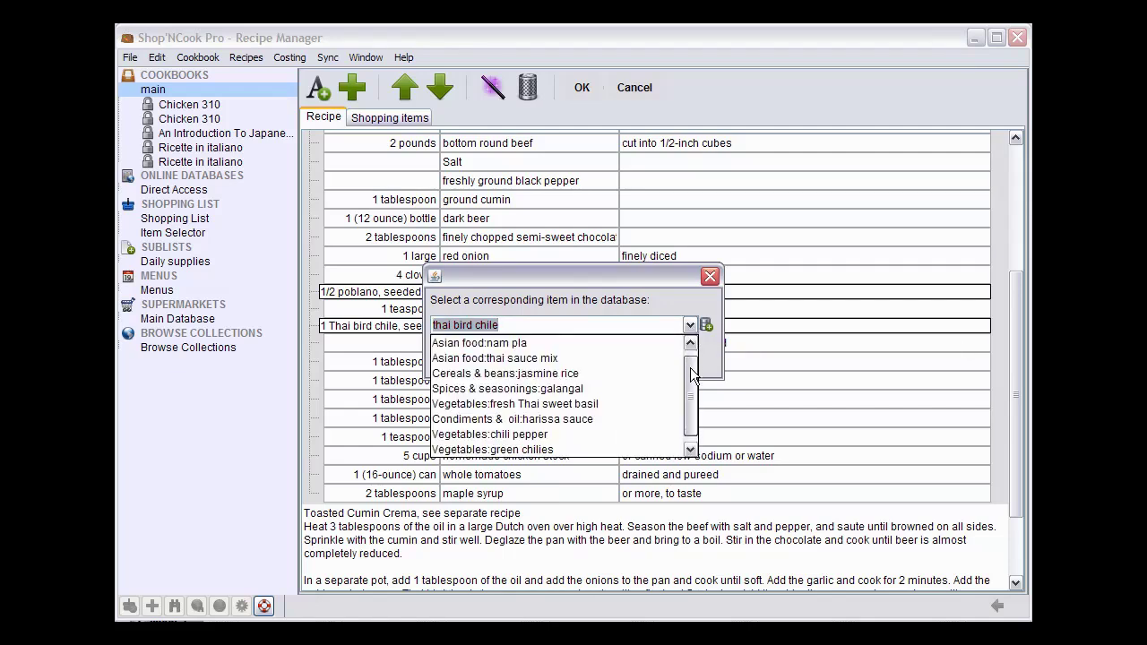
{"action": "left_click_drag", "start_coordinate": [692, 393], "coordinate": [694, 403]}
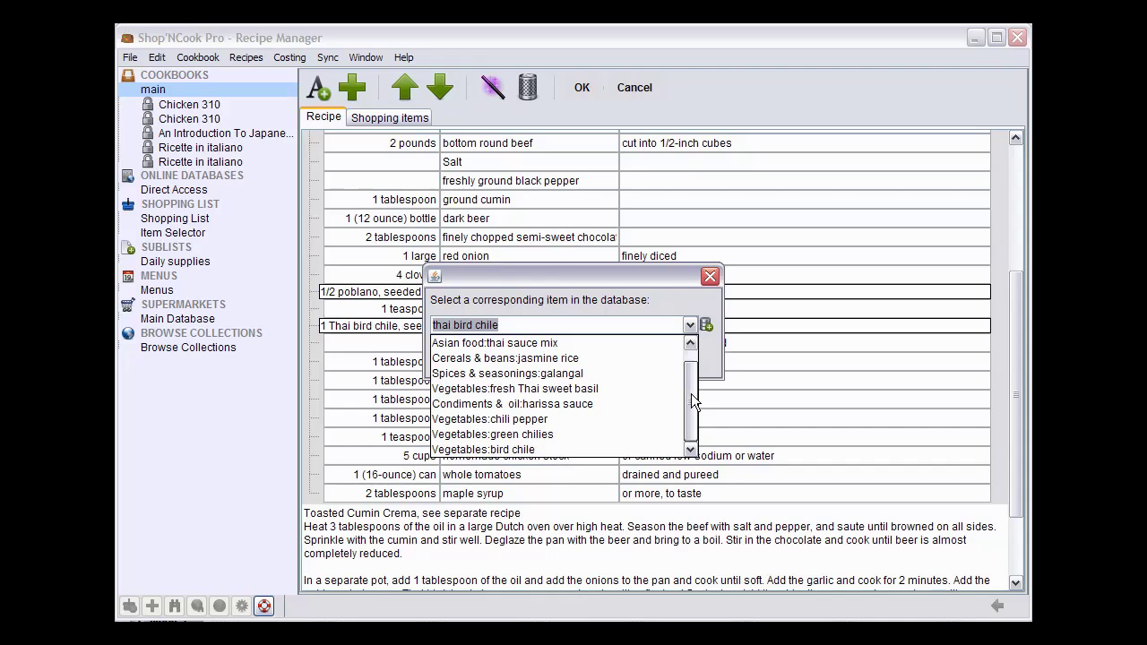
{"action": "left_click", "coordinate": [543, 451]}
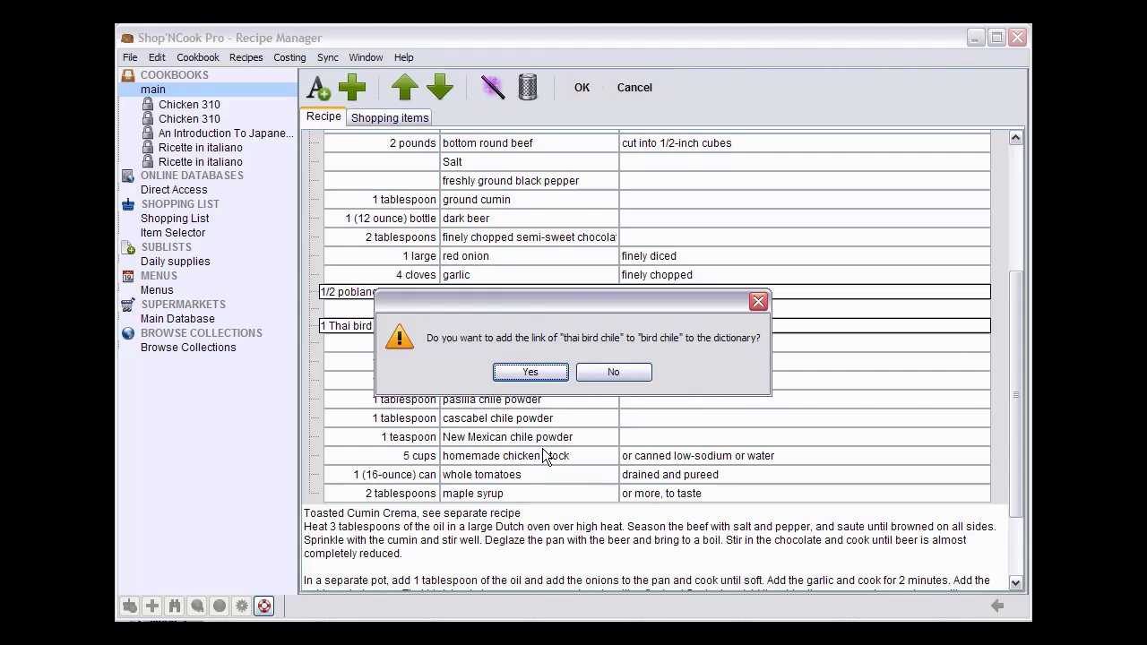
{"action": "left_click", "coordinate": [544, 373]}
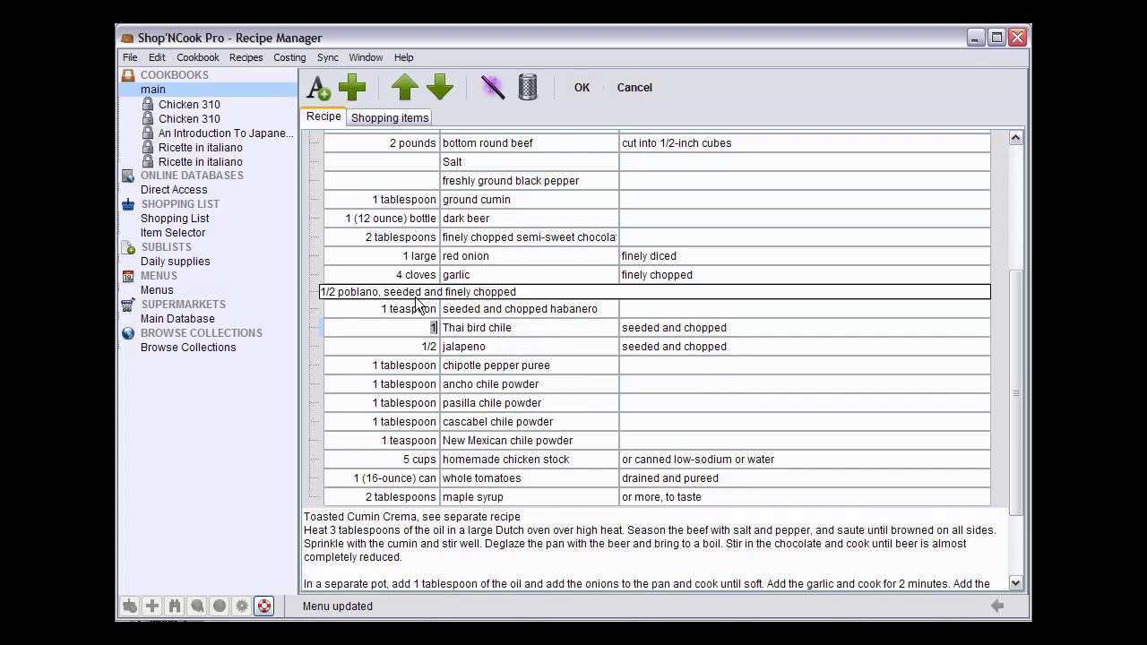
Step: Convert the "1/2 poblano, seeded and finely chopped" line into an ingredient, agree to add poblano to the dictionary and check for matching database items
{"action": "left_click", "coordinate": [372, 288]}
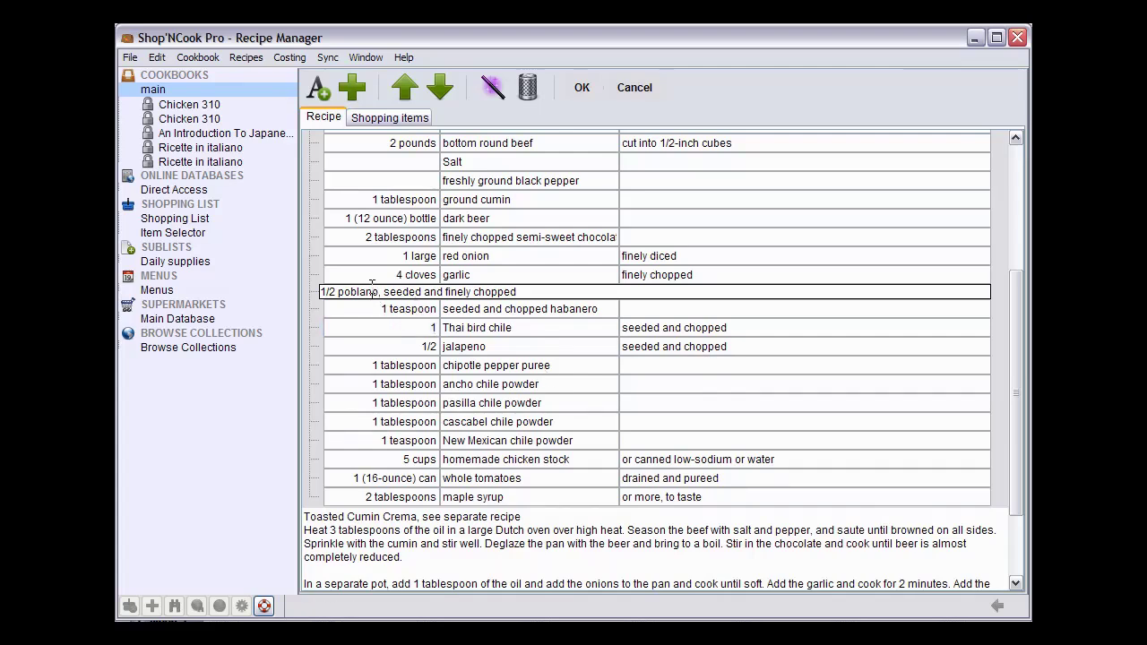
{"action": "left_click", "coordinate": [493, 88]}
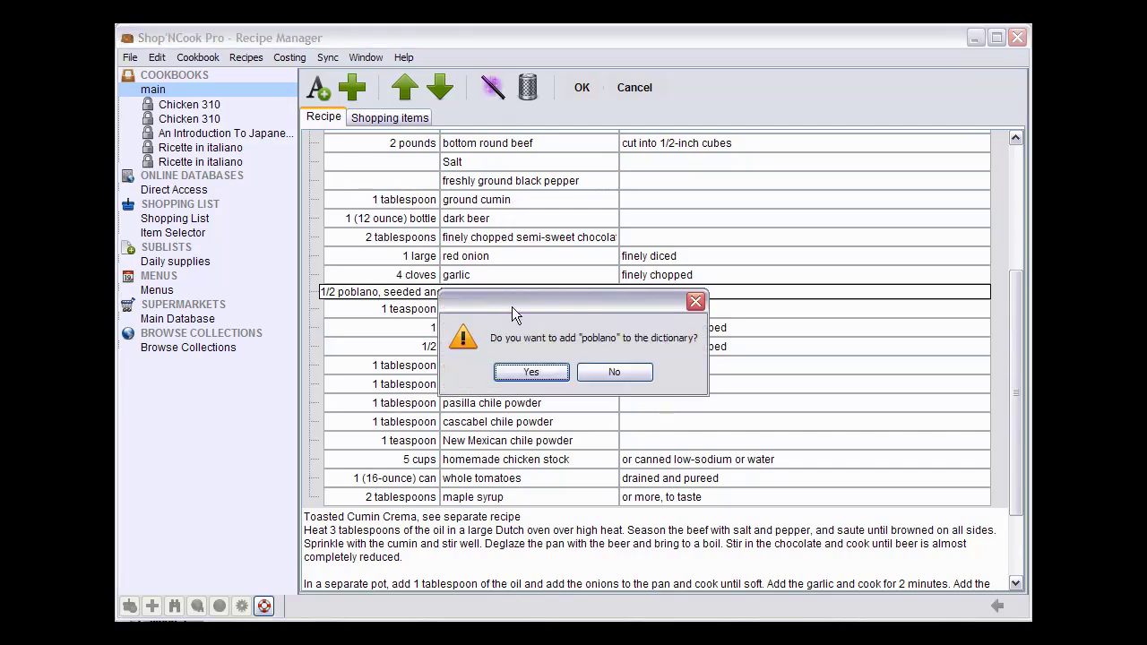
{"action": "left_click", "coordinate": [528, 371]}
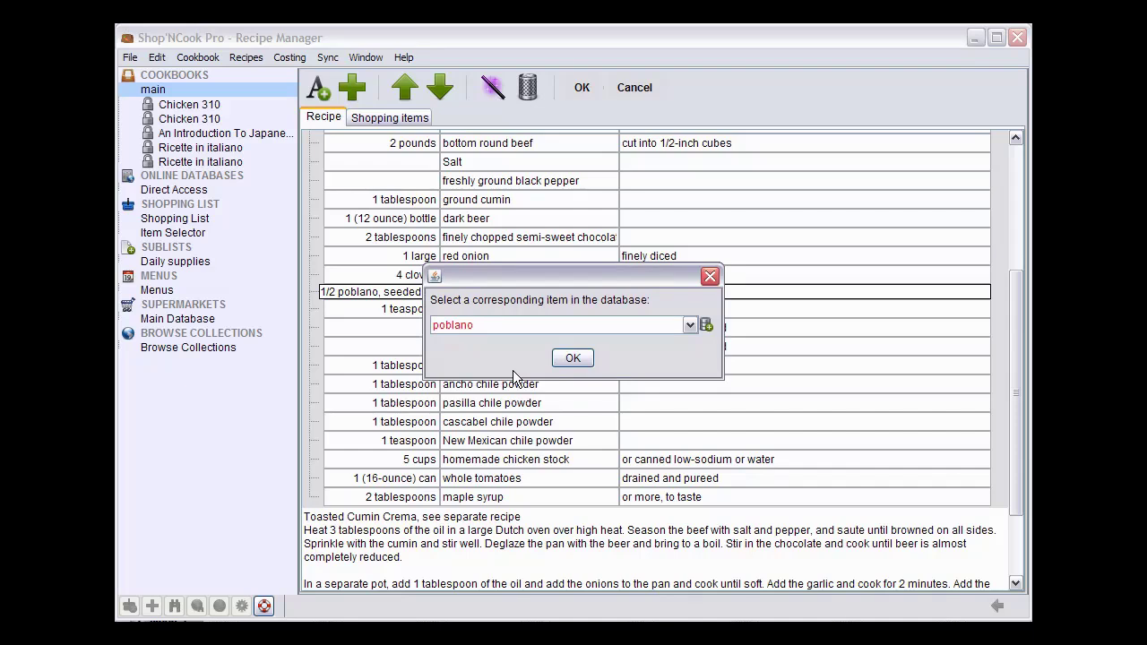
{"action": "left_click", "coordinate": [689, 325]}
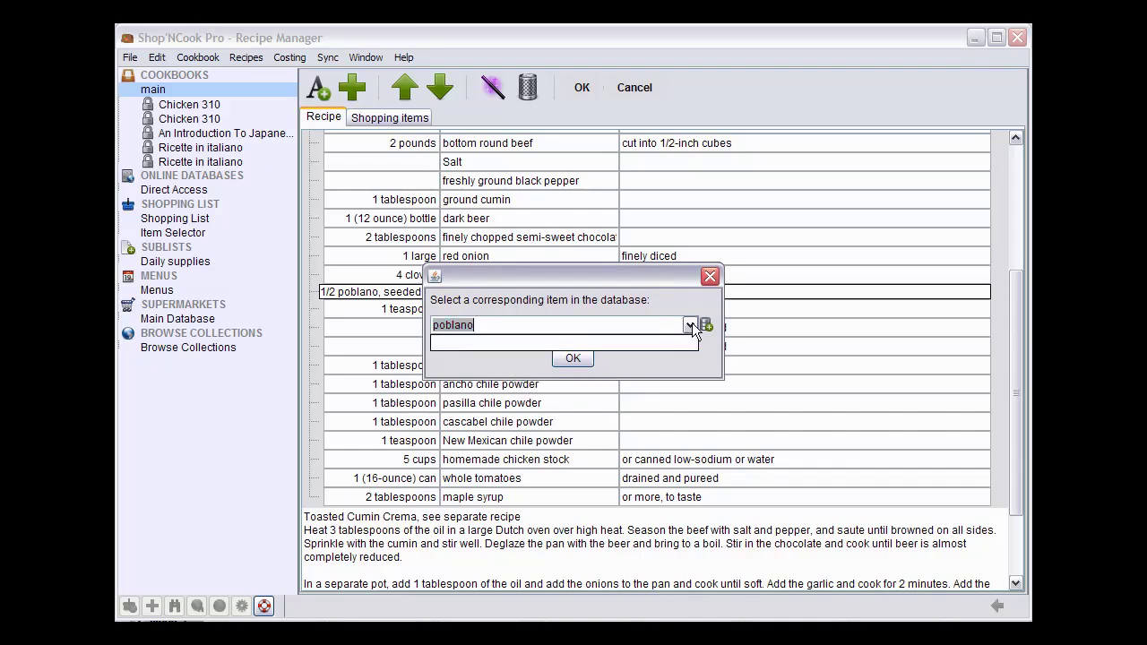
{"action": "left_click", "coordinate": [690, 325]}
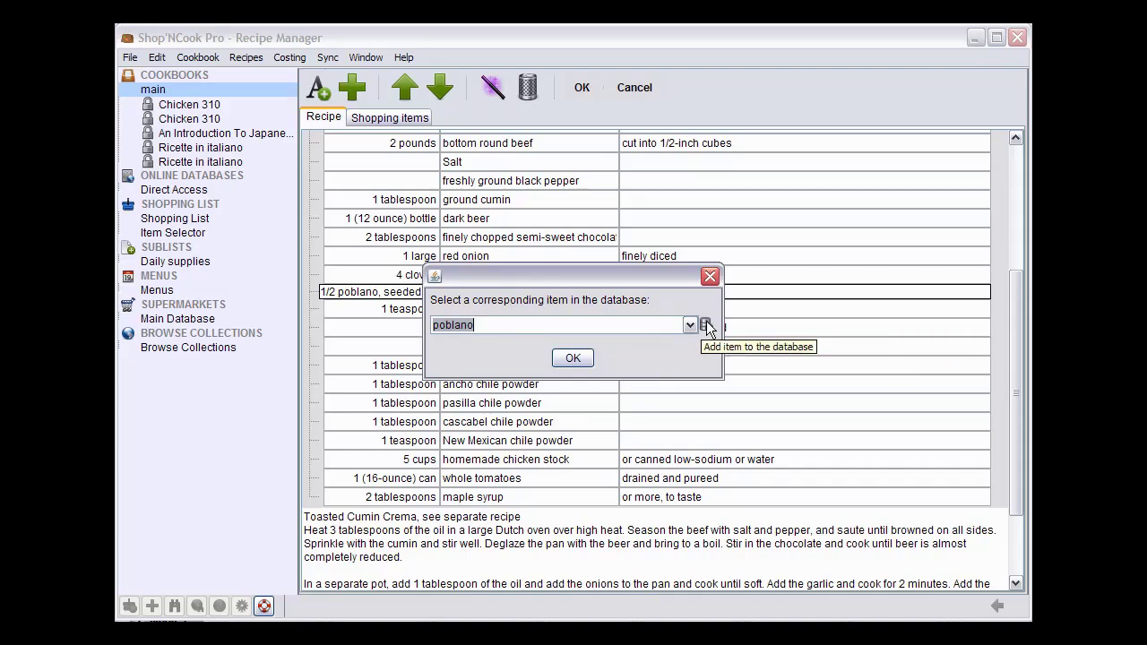
Step: Add poblano to the database in the Vegetables category after jalapeno pepper, and accept it as the ingredient's corresponding item
{"action": "left_click", "coordinate": [706, 326]}
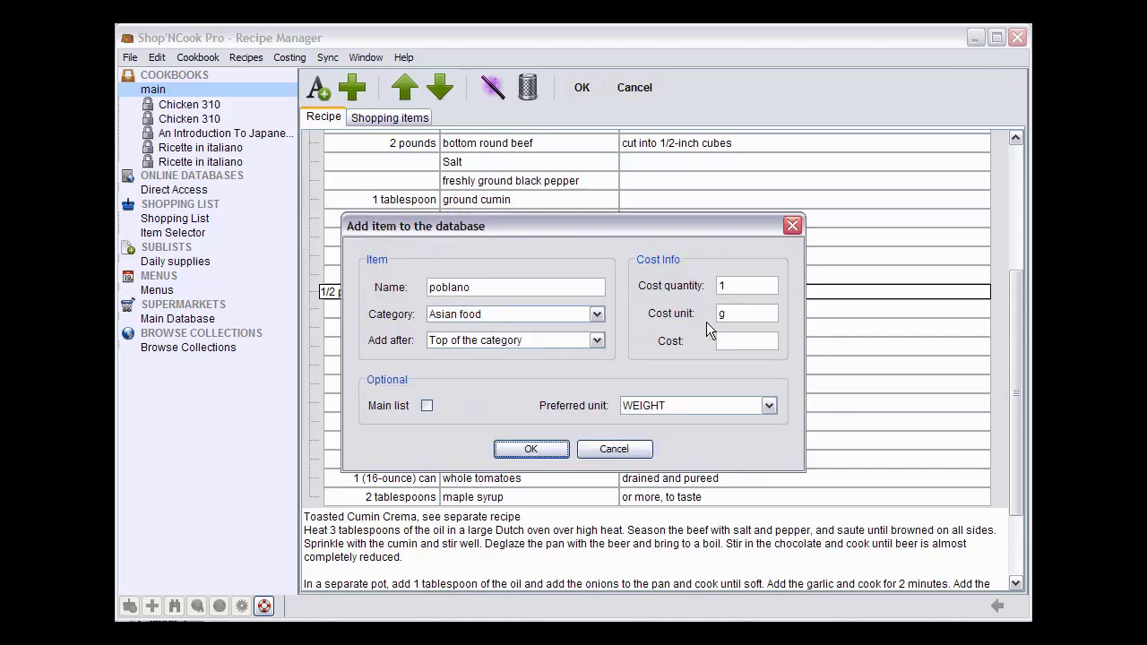
{"action": "left_click", "coordinate": [597, 314]}
{"action": "left_click_drag", "start_coordinate": [596, 351], "coordinate": [598, 397]}
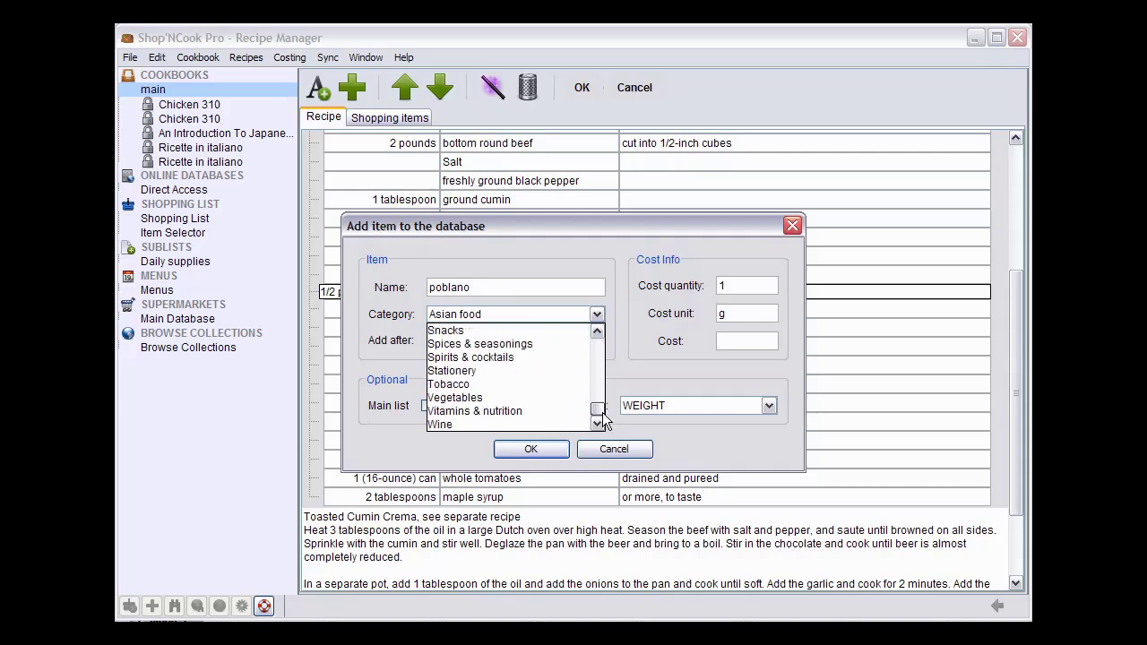
{"action": "left_click", "coordinate": [489, 398]}
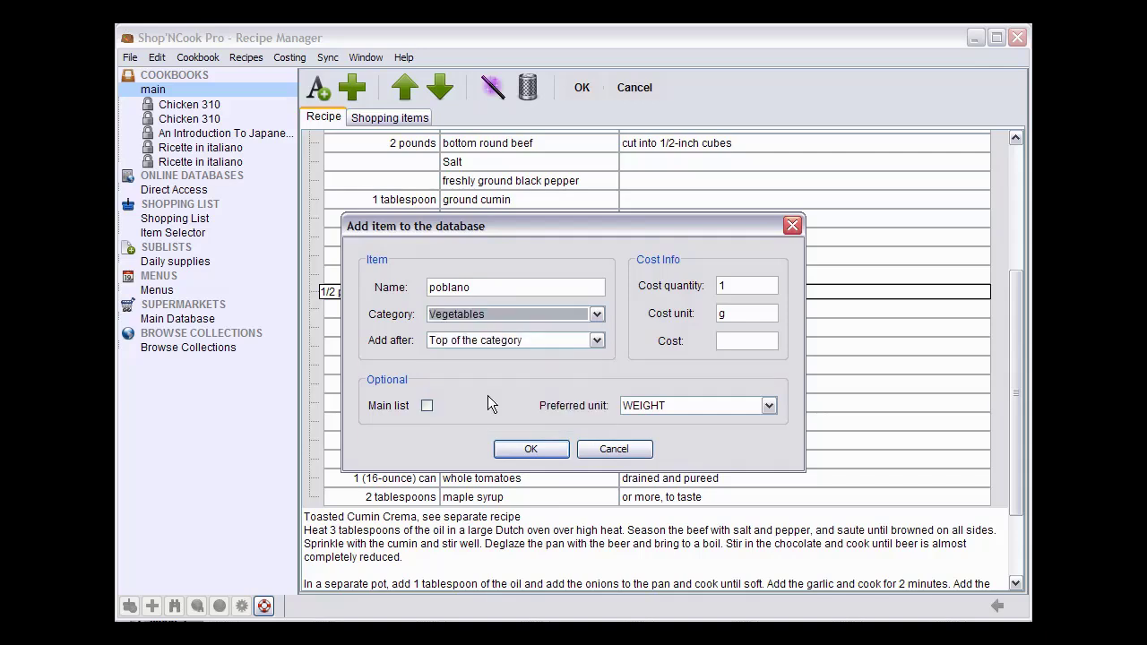
{"action": "left_click", "coordinate": [596, 342]}
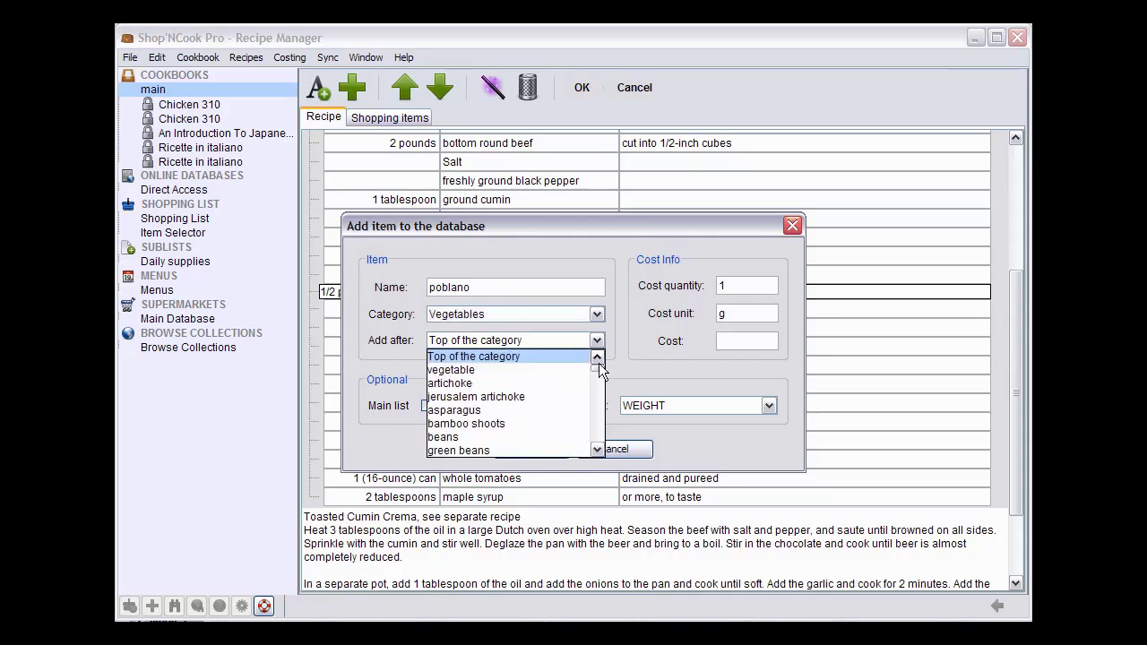
{"action": "scroll", "coordinate": [528, 394], "scroll_direction": "down", "scroll_amount": 12}
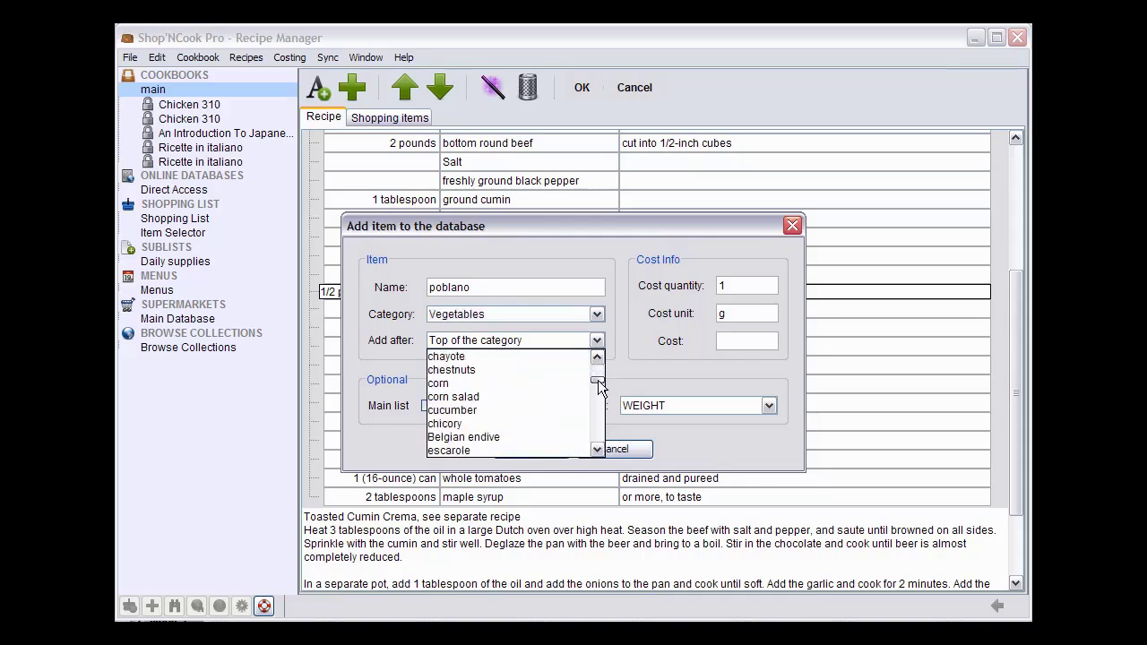
{"action": "left_click", "coordinate": [526, 385]}
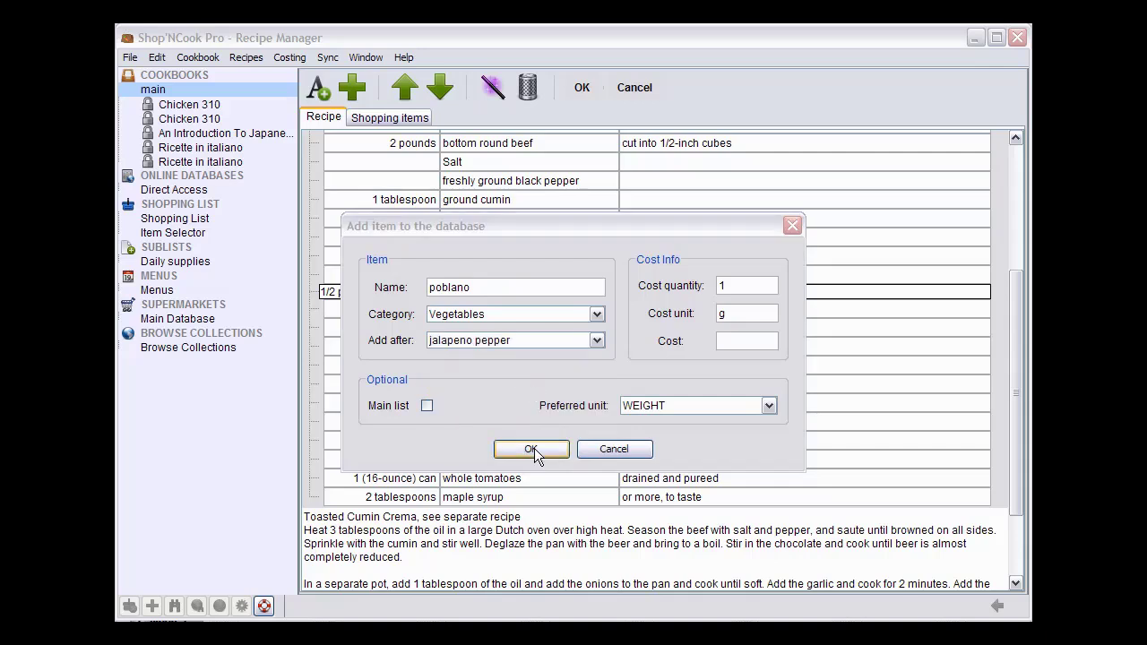
{"action": "left_click", "coordinate": [534, 448]}
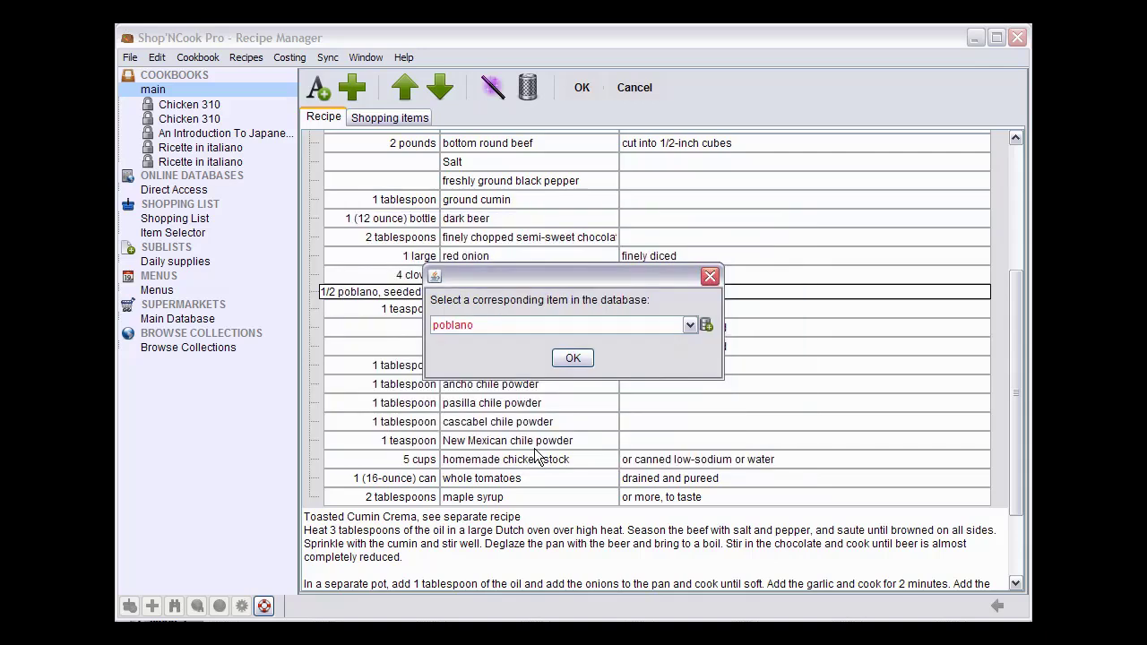
{"action": "left_click", "coordinate": [572, 357]}
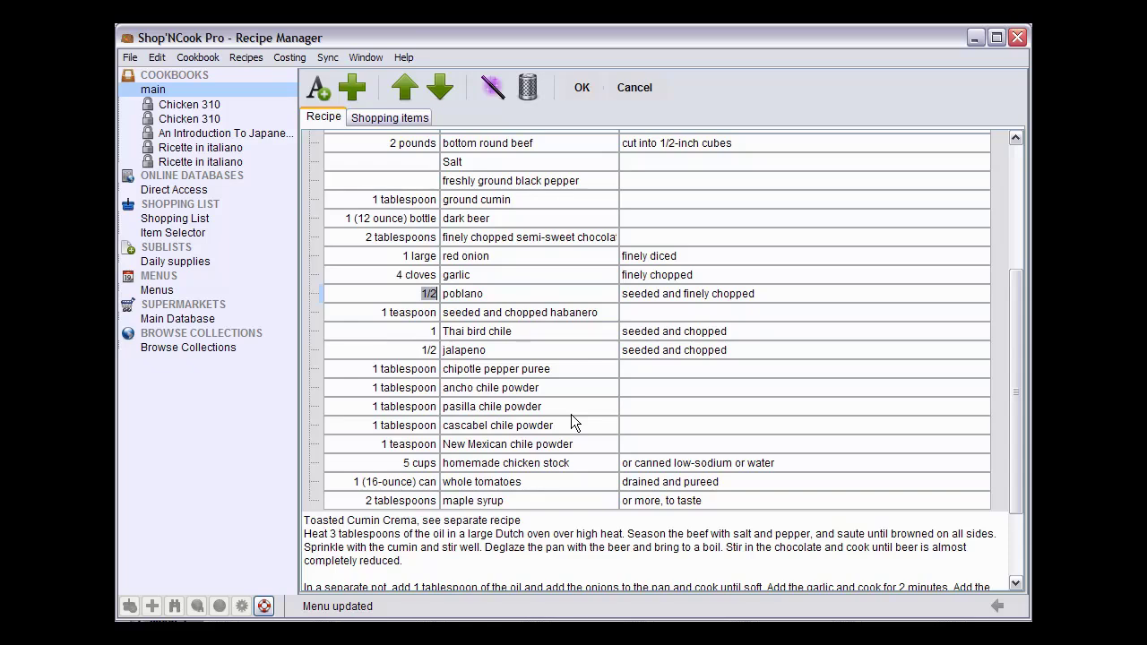
Step: Convert the "Toasted Cumin Crema, see separate recipe" line of the instructions into an ingredient without adding it to the dictionary
{"action": "left_click", "coordinate": [380, 520]}
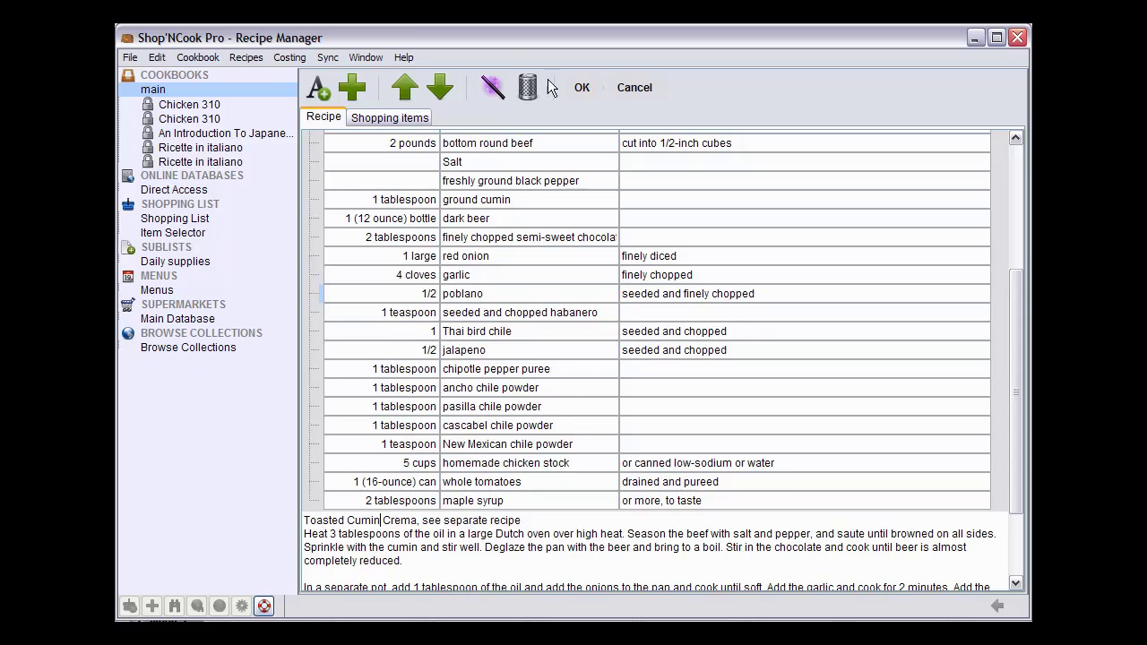
{"action": "left_click", "coordinate": [492, 86]}
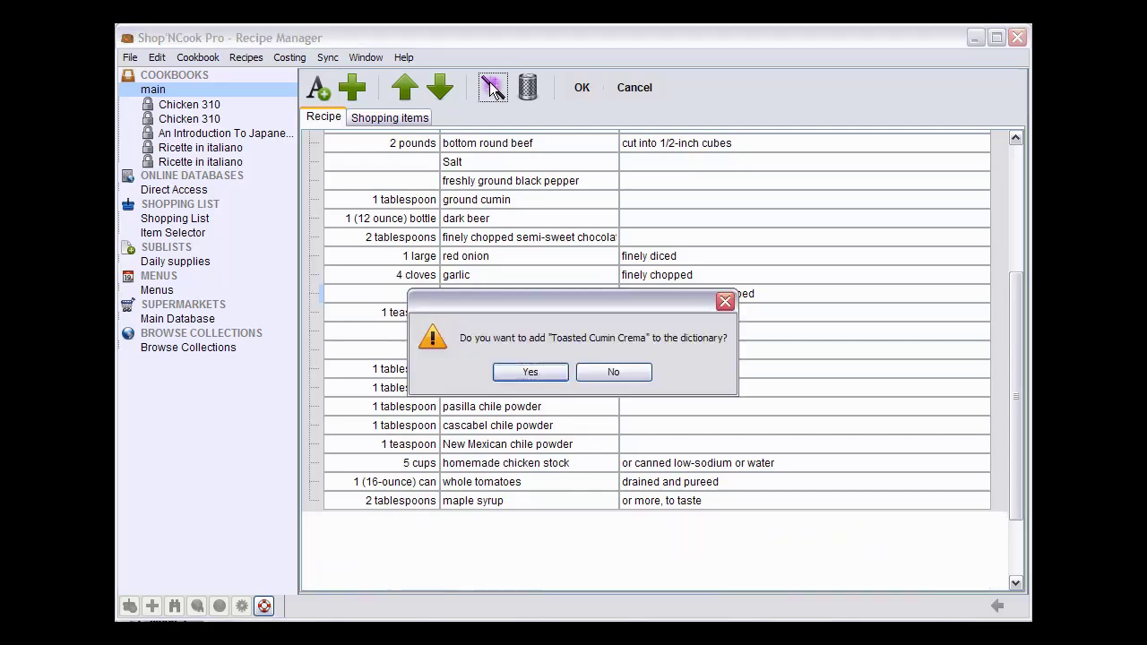
{"action": "left_click", "coordinate": [612, 374]}
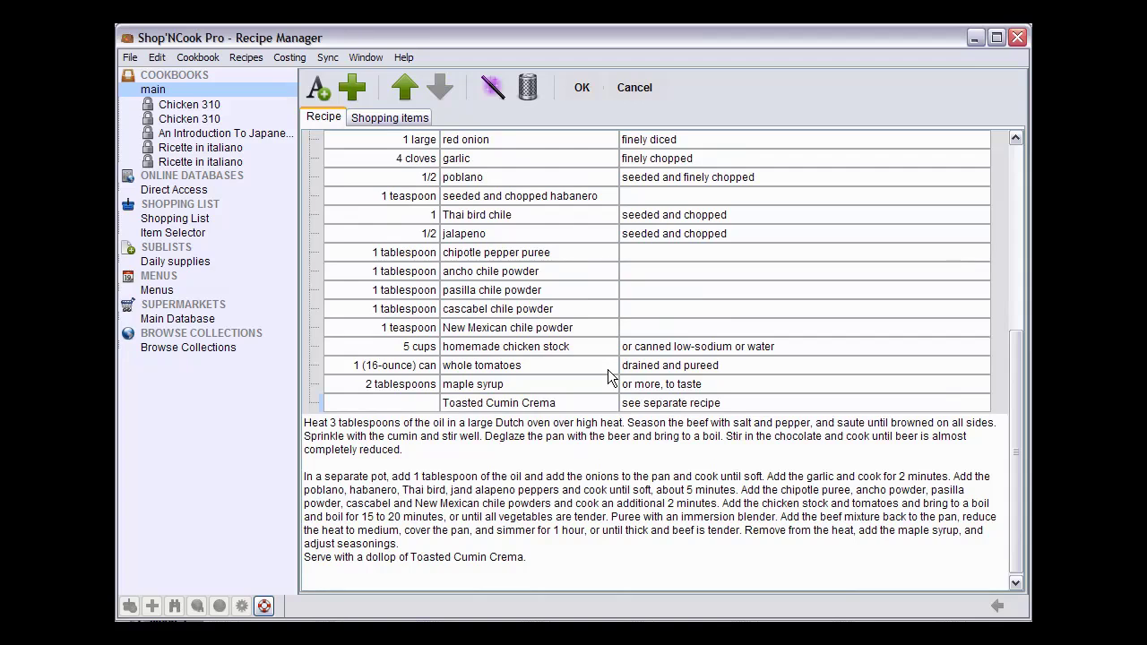
Step: Save the edited Red Beef Chili recipe to the main cookbook and view it
{"action": "left_click_drag", "start_coordinate": [1018, 383], "coordinate": [1003, 206]}
{"action": "left_click", "coordinate": [578, 90]}
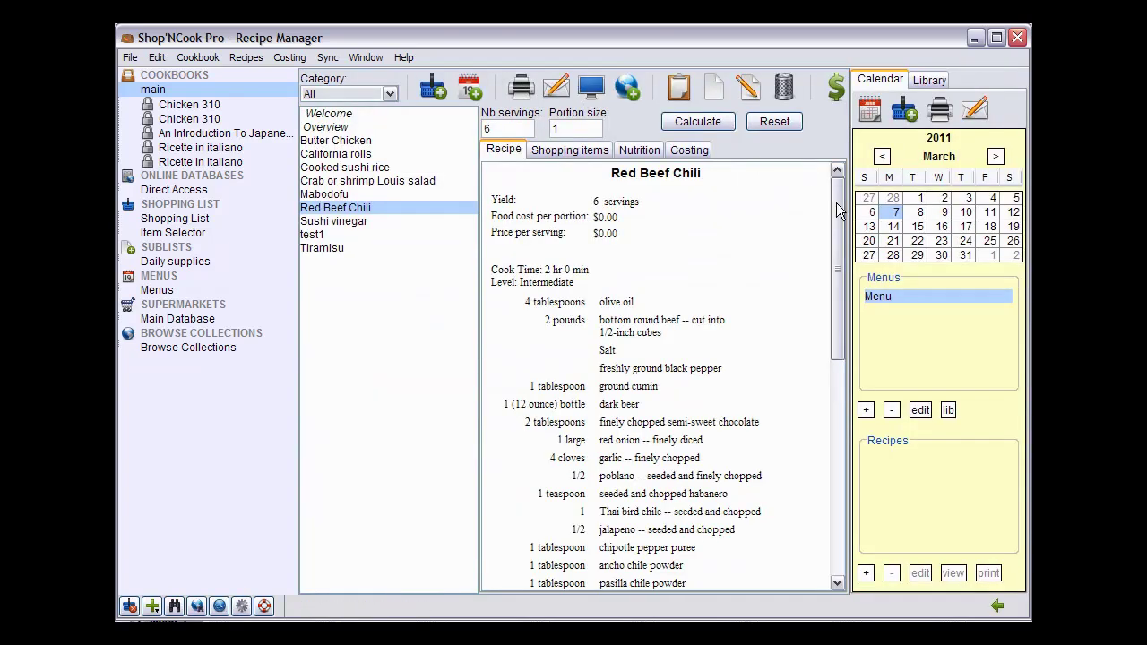
{"action": "mouse_move", "coordinate": [839, 211]}
{"action": "left_mouse_down"}
{"action": "mouse_move", "coordinate": [854, 283]}
{"action": "mouse_move", "coordinate": [846, 382]}
{"action": "mouse_move", "coordinate": [842, 190]}
{"action": "left_mouse_up"}
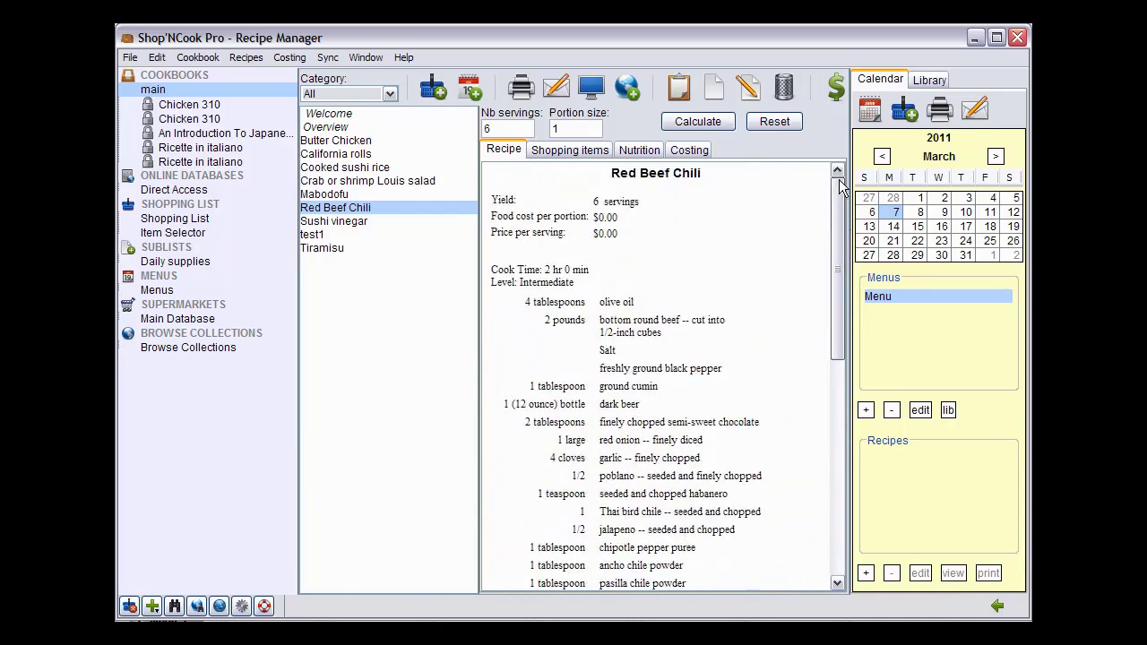